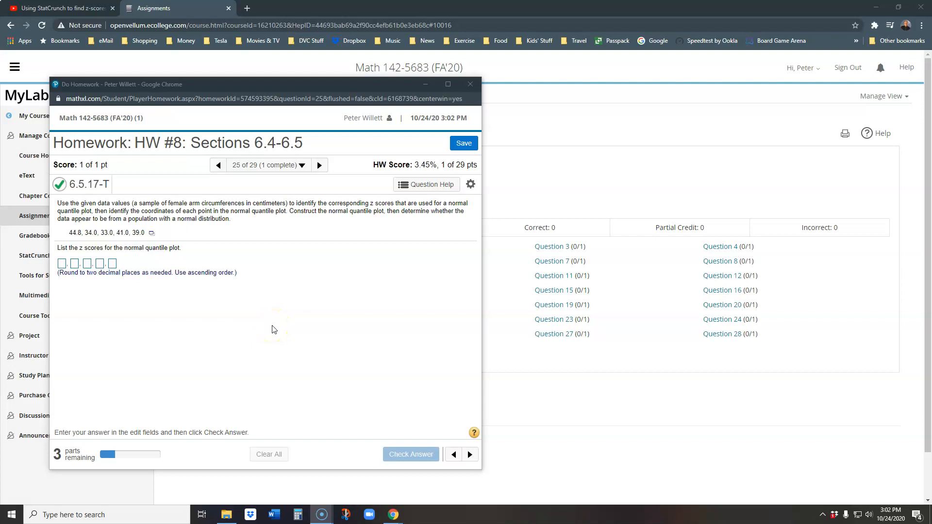
# Open the question's arm circumference data set in StatCrunch
pyautogui.click(308, 310)
pyautogui.click(152, 234)
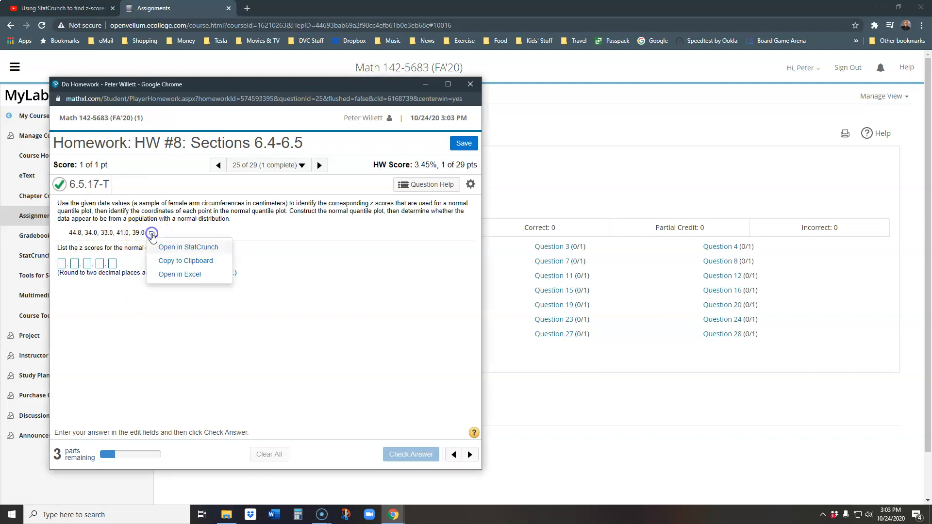
pyautogui.click(188, 247)
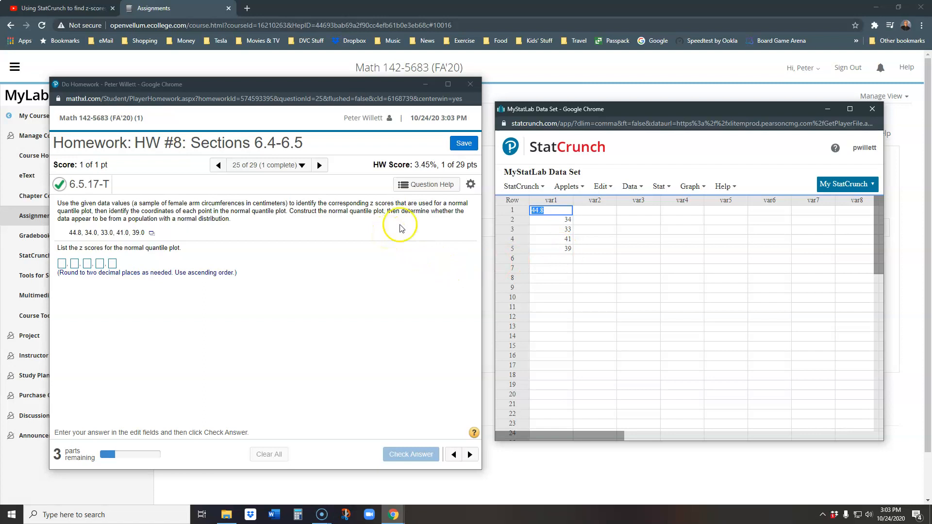
# Create a QQ plot of var1 with normal quantiles on the y-axis, and move the graph clear of the data column
pyautogui.click(688, 190)
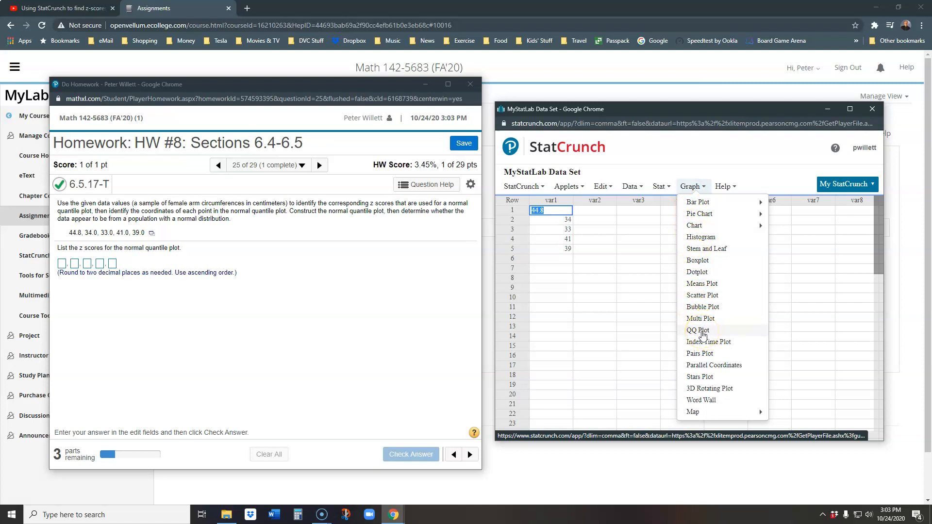
pyautogui.click(702, 333)
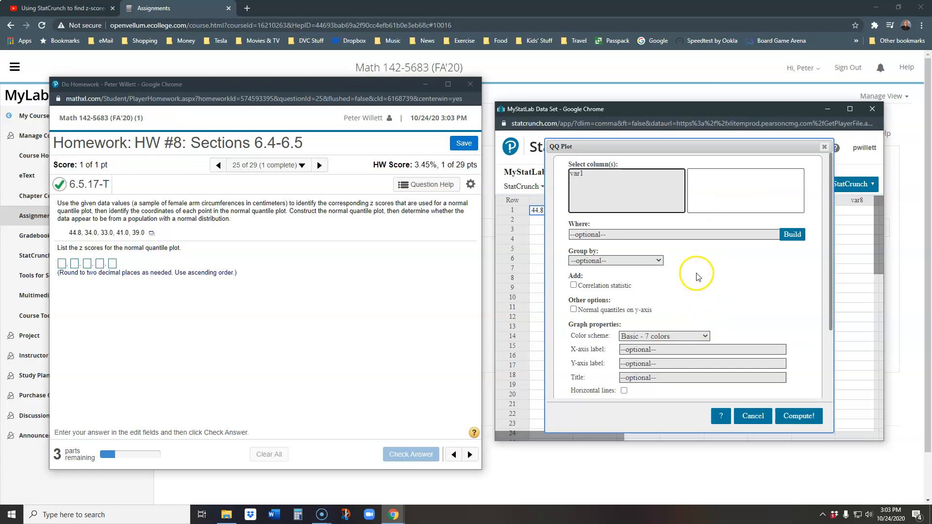
pyautogui.click(578, 176)
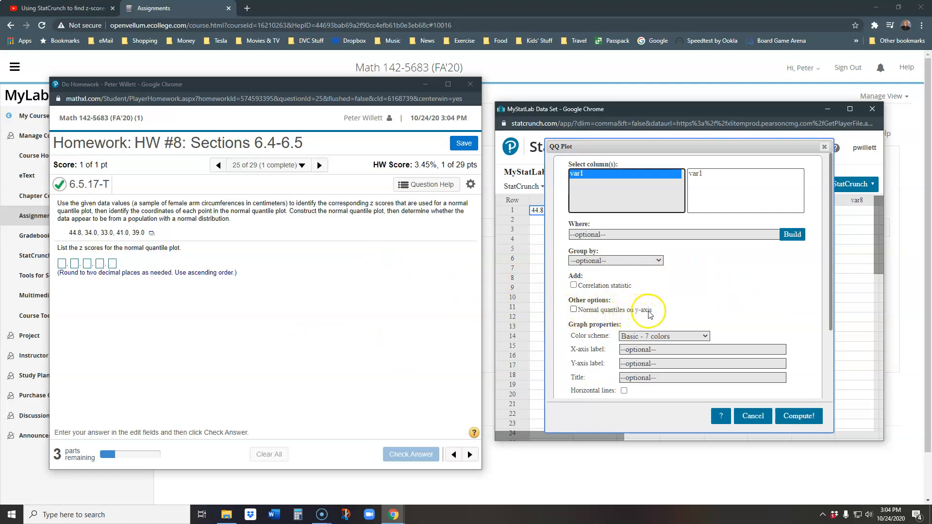
pyautogui.click(573, 309)
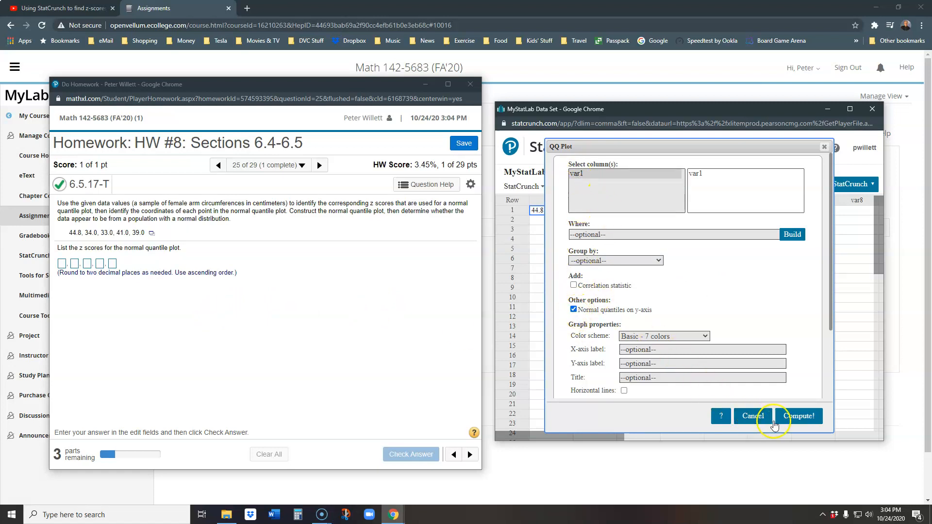
pyautogui.click(795, 416)
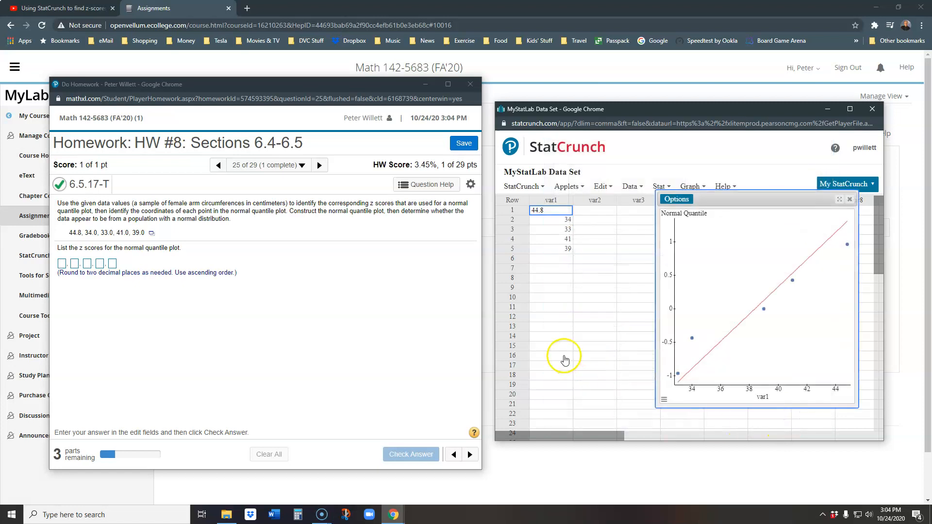
pyautogui.moveTo(748, 197); pyautogui.dragTo(686, 183)
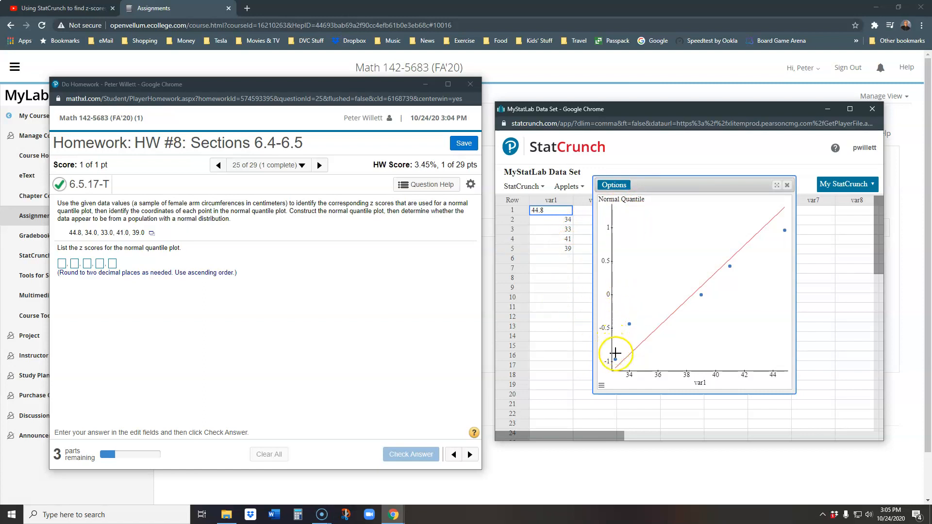
# Read the two lowest points on the QQ plot and enter -0.97 and -0.43 as the first two z scores
pyautogui.moveTo(615, 361)
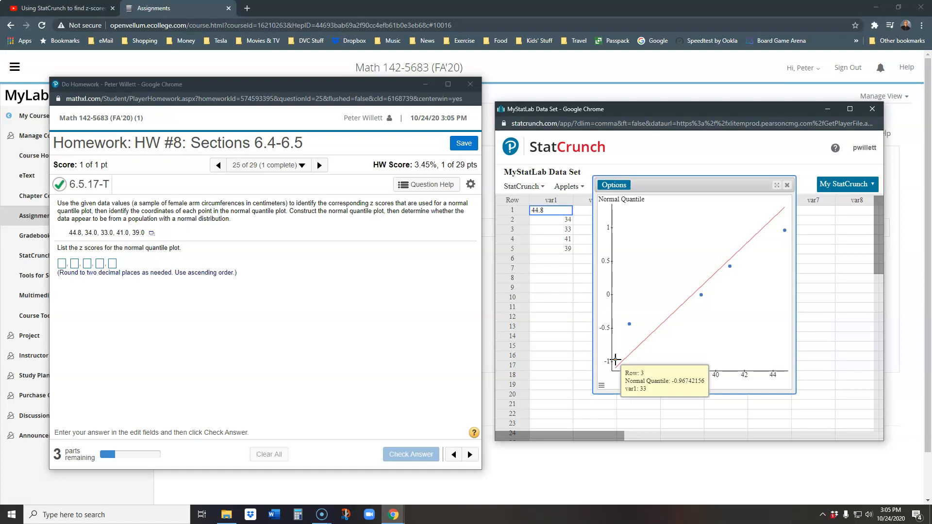
pyautogui.click(62, 263)
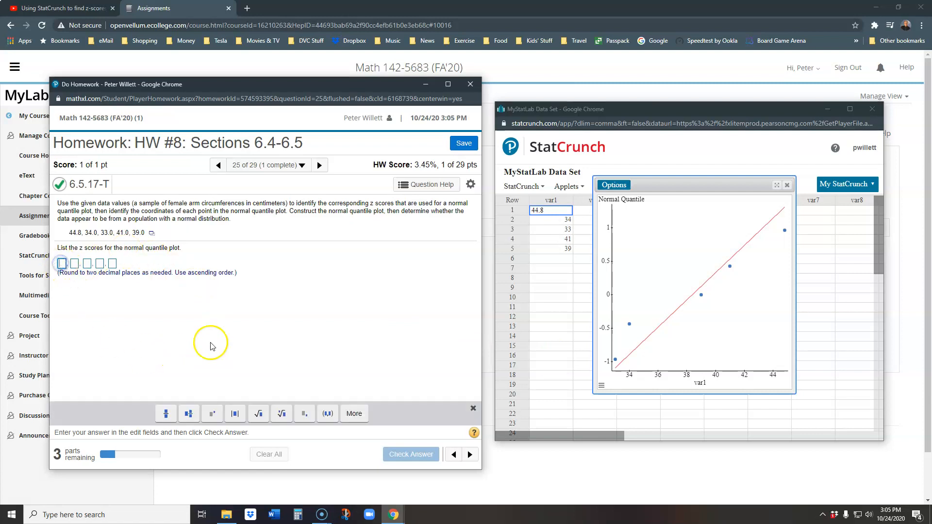
pyautogui.write('-0.97')
pyautogui.press('Tab')
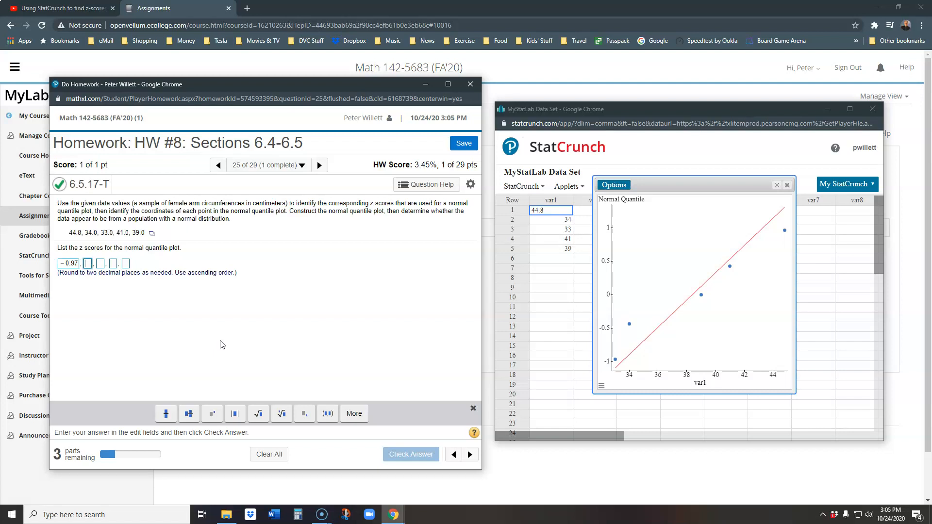
pyautogui.moveTo(630, 323)
pyautogui.write('-0.43')
pyautogui.press('Tab')
# Read the other three plot points and enter 0, 0.43 and 0.97 as the remaining z scores
pyautogui.click(701, 295)
pyautogui.moveTo(700, 295)
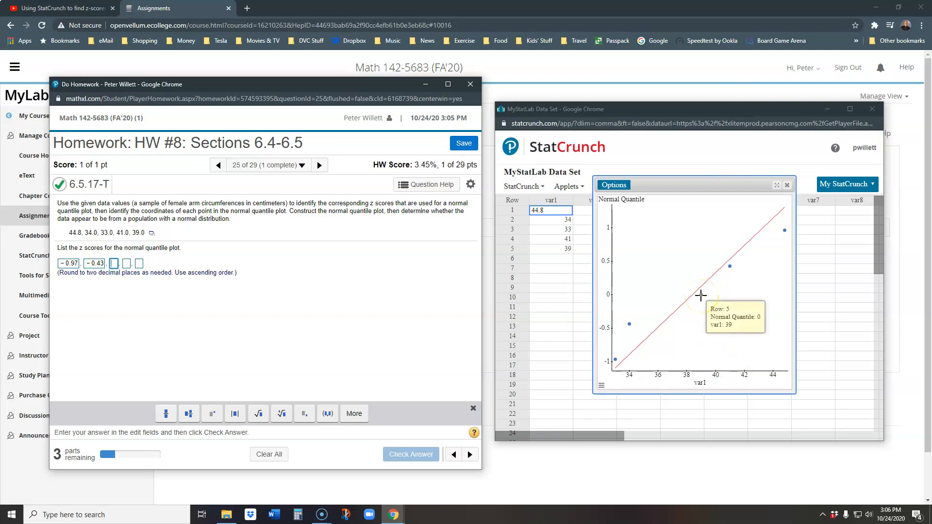
pyautogui.write('0')
pyautogui.press('Tab')
pyautogui.click(727, 266)
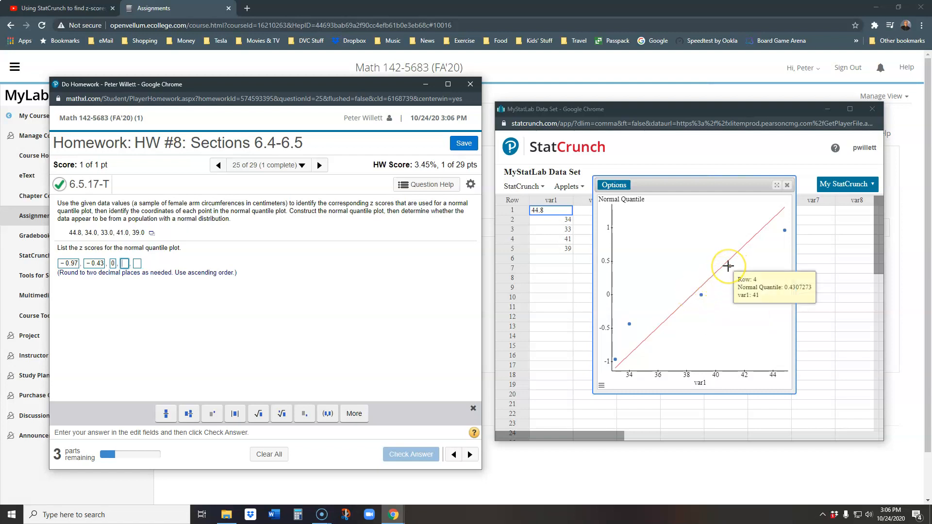
pyautogui.write('0.43')
pyautogui.click(740, 258)
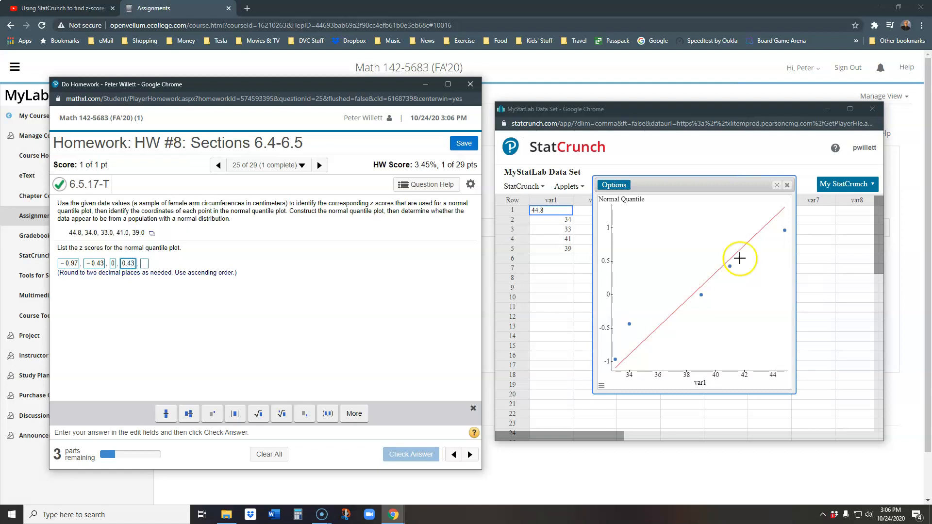
pyautogui.press('Tab')
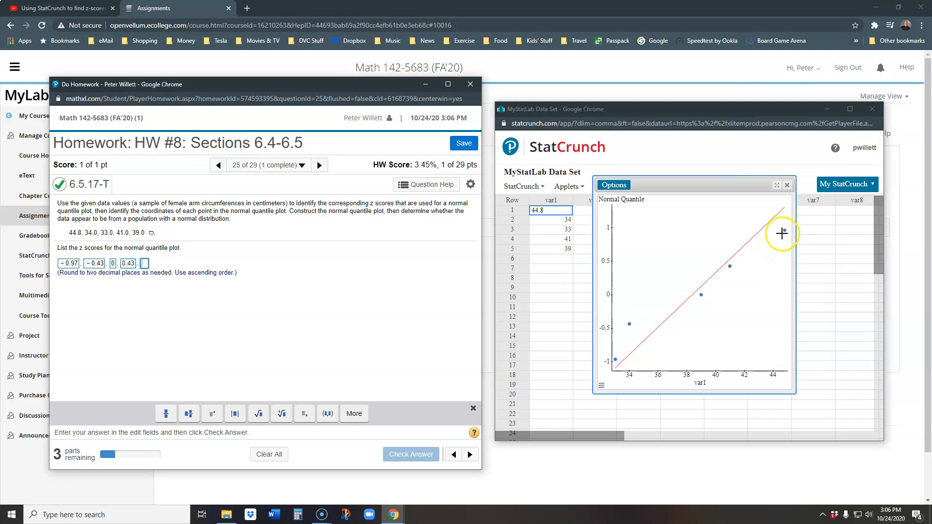
pyautogui.moveTo(785, 230)
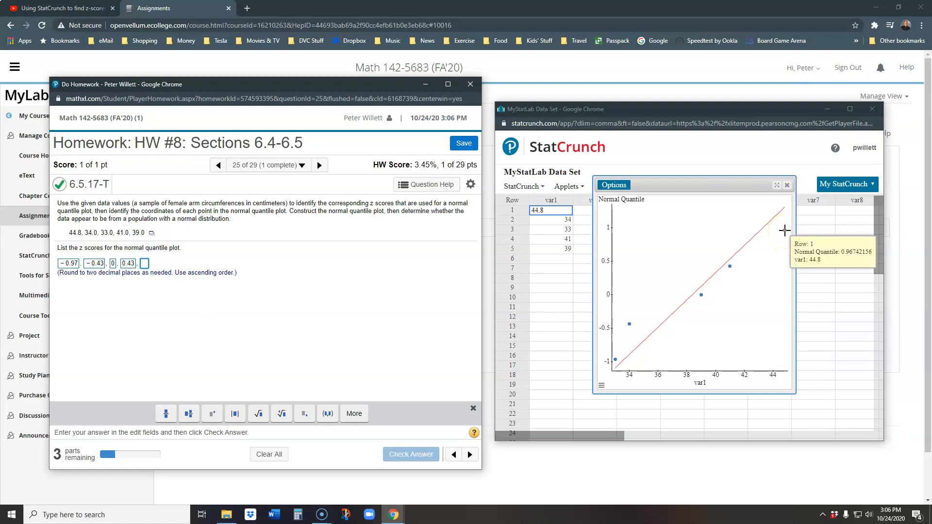
pyautogui.write('0.97')
# Check the z score answers and continue to the coordinates part of the question
pyautogui.click(133, 353)
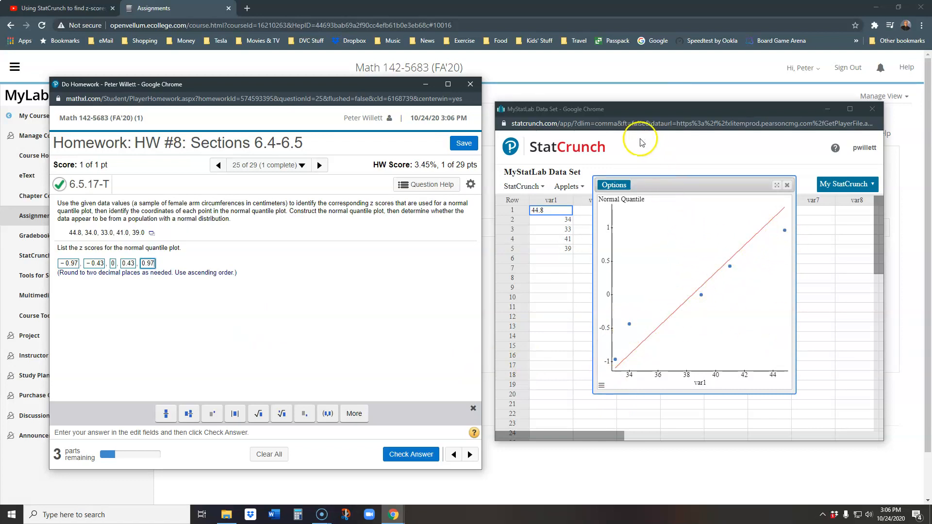
pyautogui.click(410, 454)
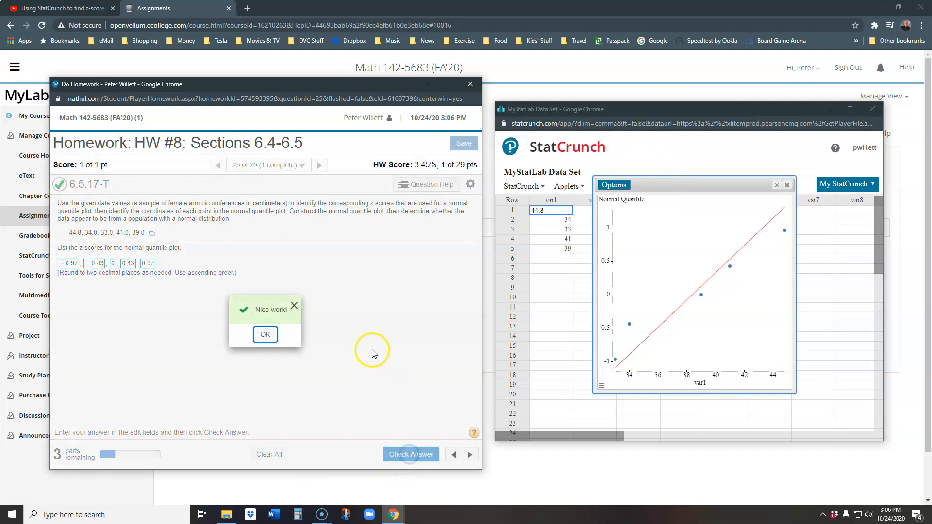
pyautogui.click(266, 337)
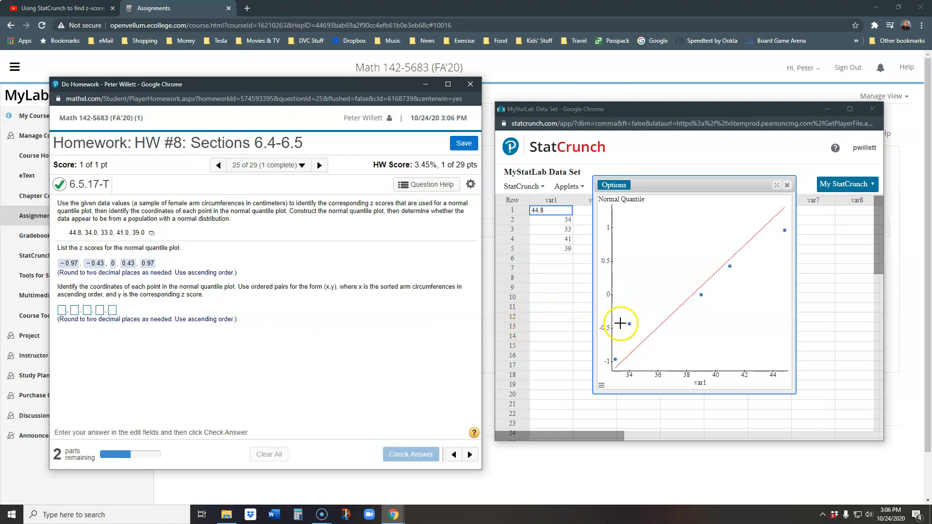
# Enter (33,-0.97) as the first coordinate pair of the normal quantile plot
pyautogui.moveTo(630, 323)
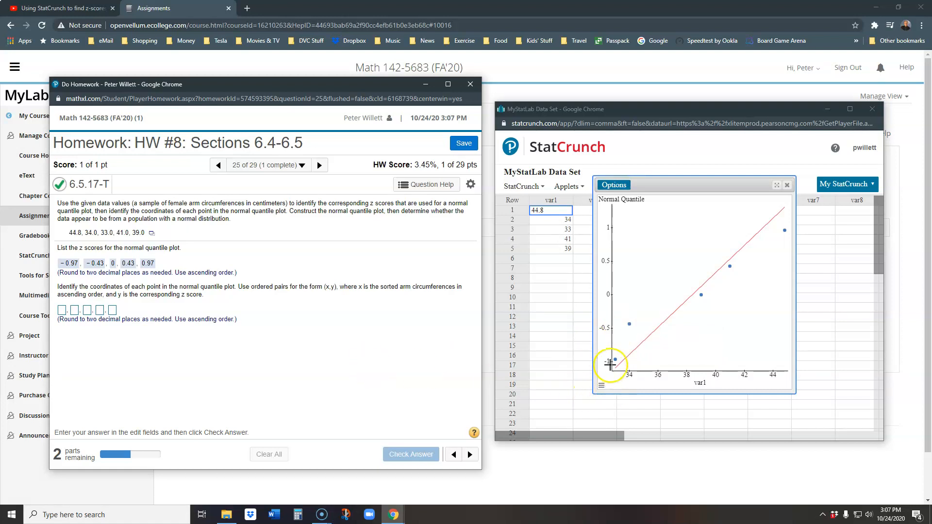
pyautogui.moveTo(615, 360)
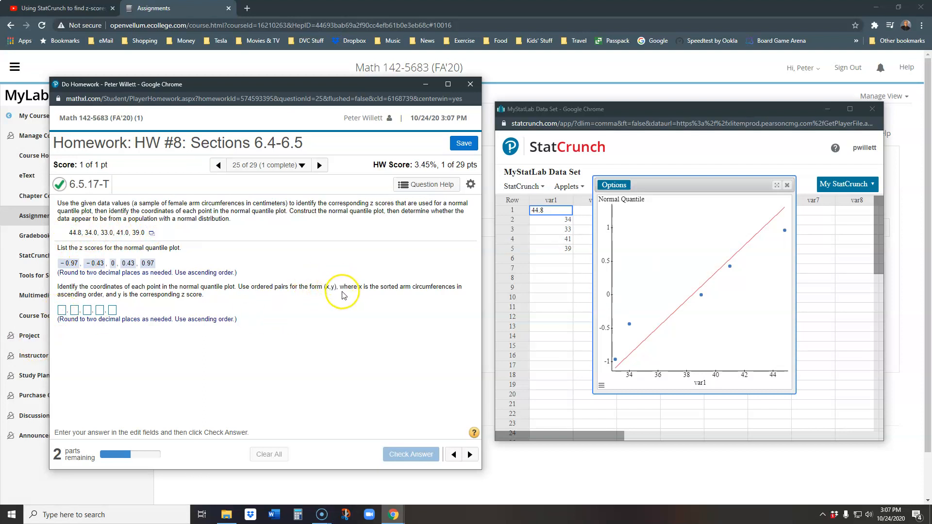
pyautogui.click(62, 310)
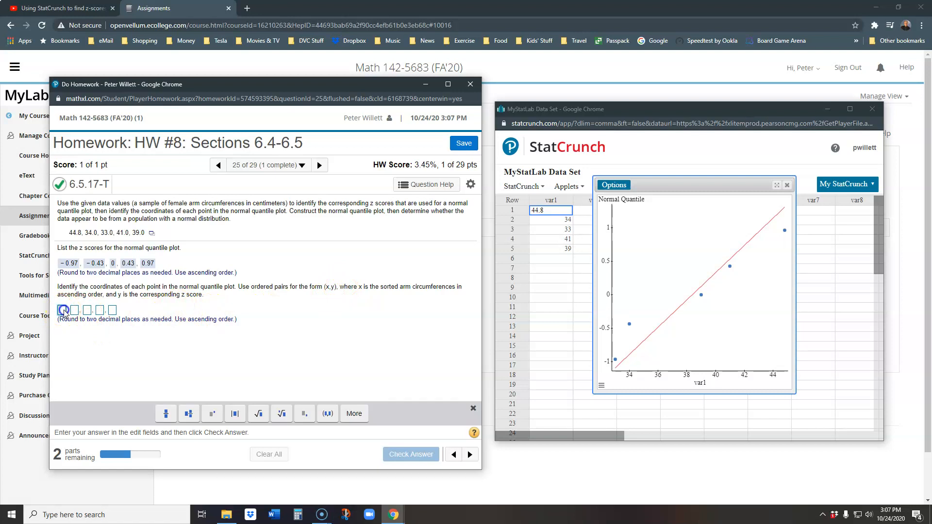
pyautogui.write('(')
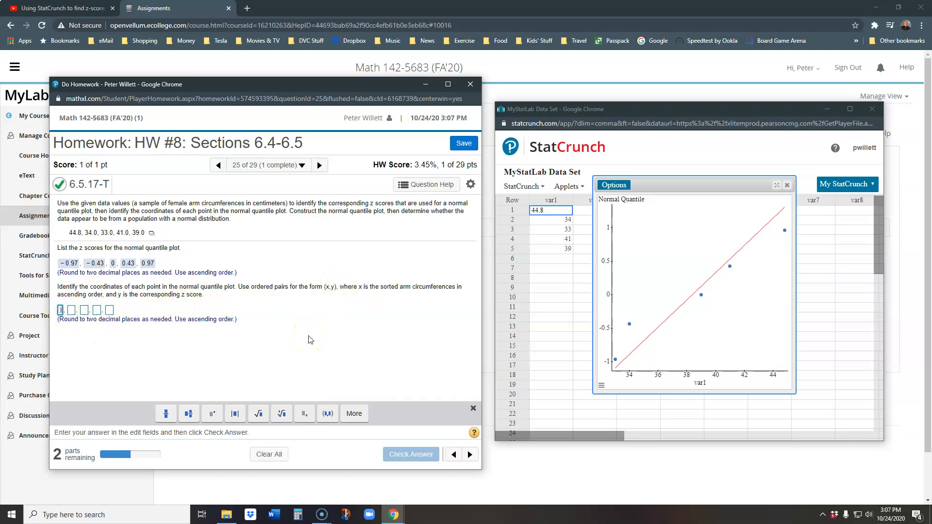
pyautogui.press('BackSpace')
pyautogui.write('(33, ')
pyautogui.write('-0.97)')
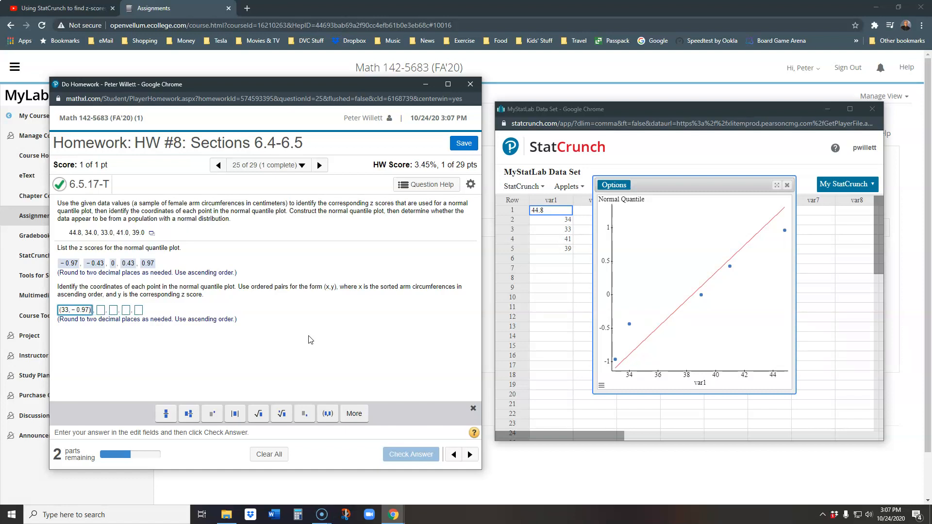
# Enter (34,-0.43) and (39,0) as the second and third coordinate pairs
pyautogui.press('Tab')
pyautogui.write('(34')
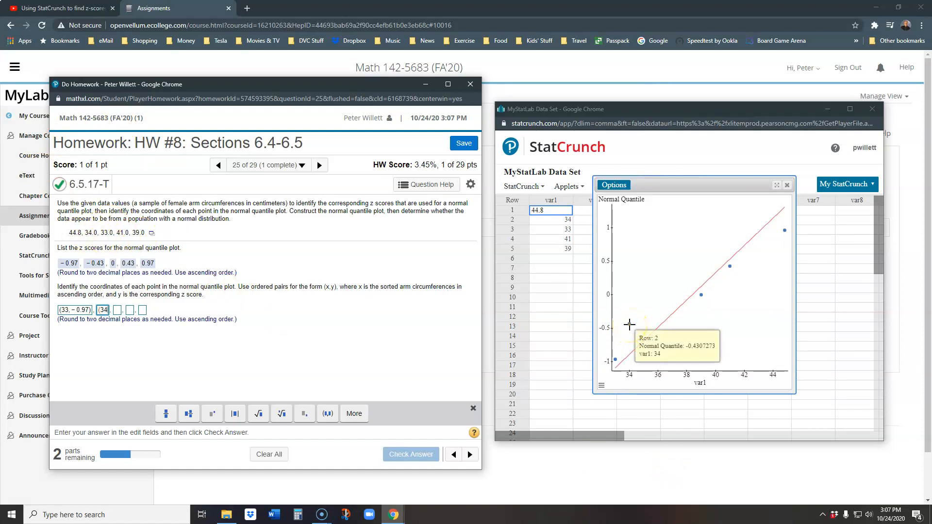
pyautogui.write(',')
pyautogui.write('-0.43)')
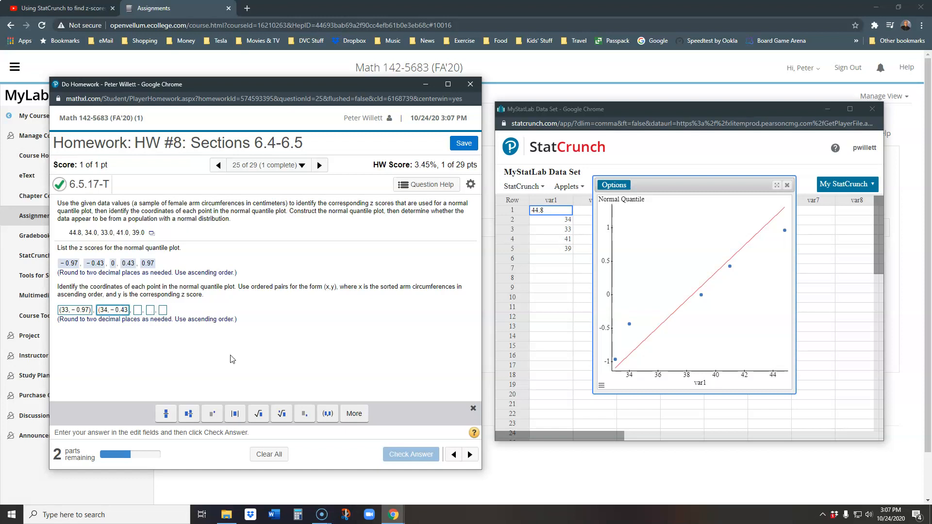
pyautogui.press('Tab')
pyautogui.write('(')
pyautogui.write('39')
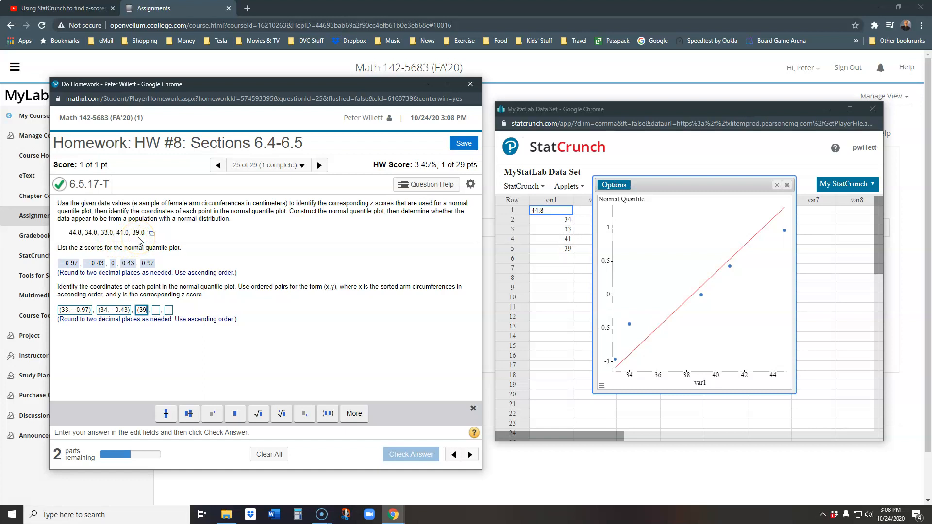
pyautogui.write(',0)')
# Enter (41,0.43) and (44.8,0.97) as the last two coordinate pairs and check the answer
pyautogui.press('Tab')
pyautogui.write('(41,0,43)')
pyautogui.press('Tab')
pyautogui.write('(')
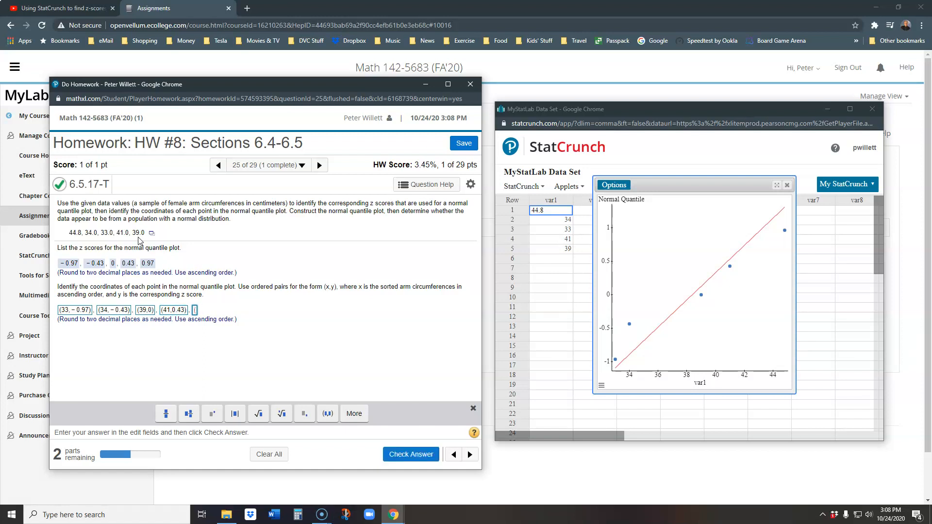
pyautogui.write('44.8,0.97)')
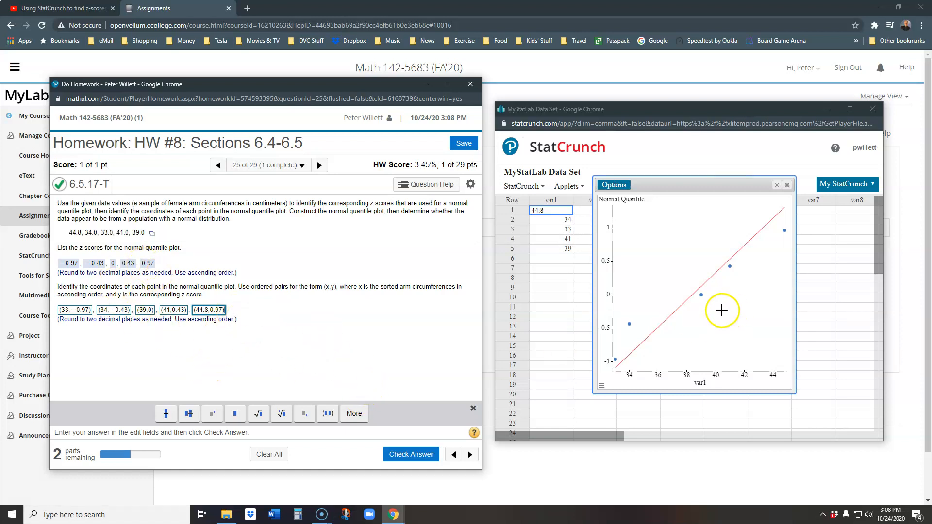
pyautogui.click(427, 456)
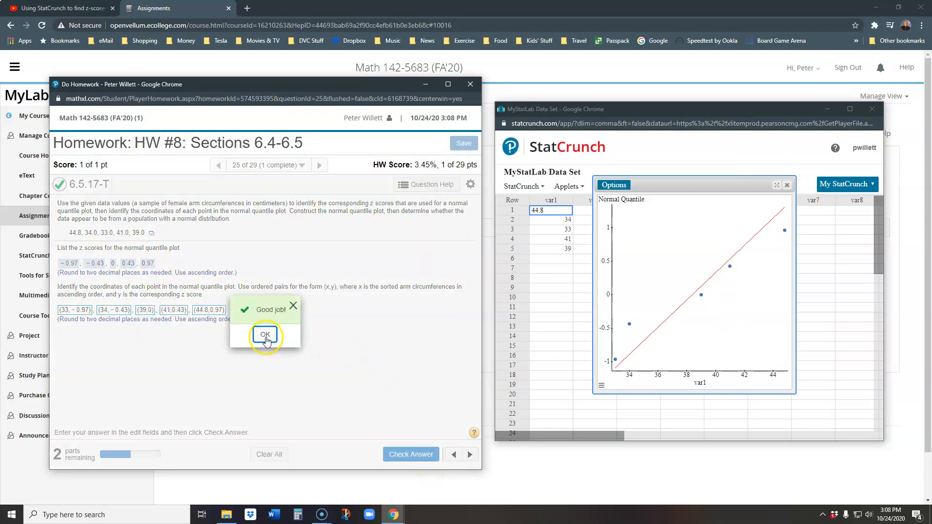
pyautogui.click(265, 337)
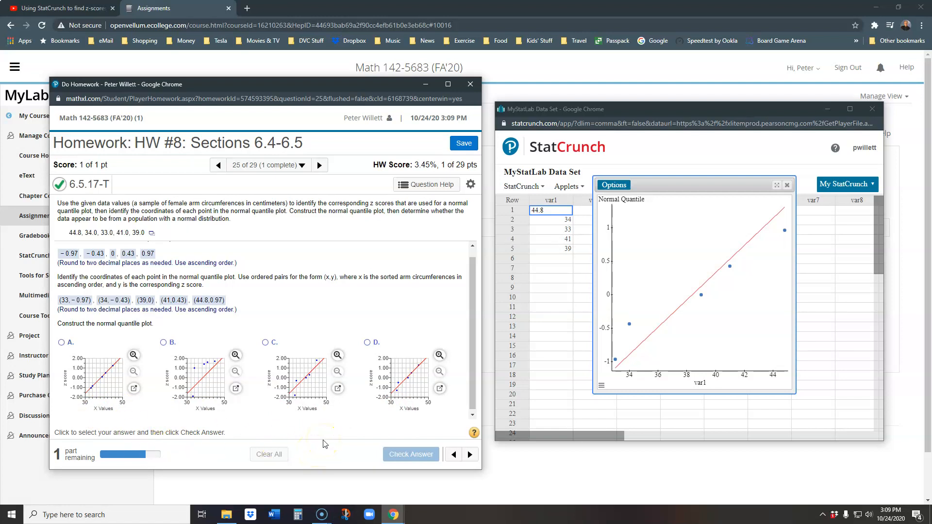
# Choose graph D as the normal quantile plot, check the answer and continue to the final part
pyautogui.click(367, 342)
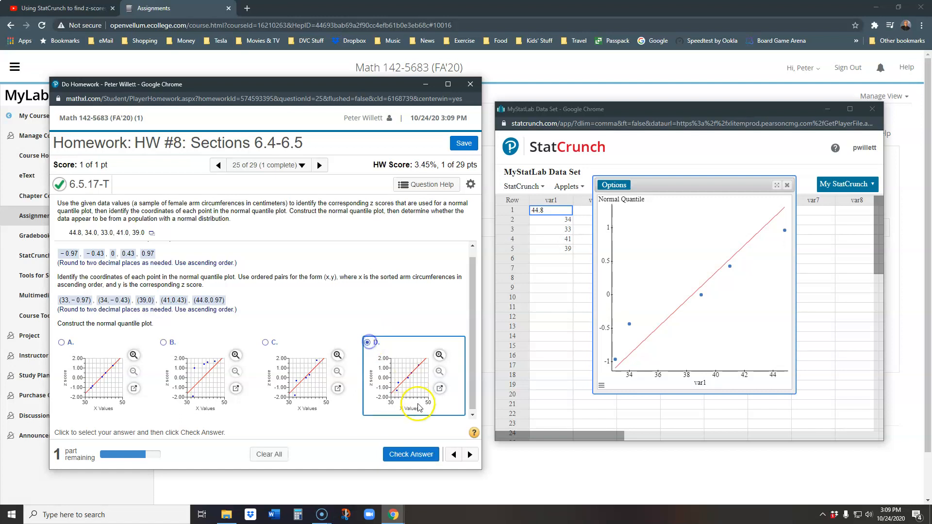
pyautogui.click(421, 459)
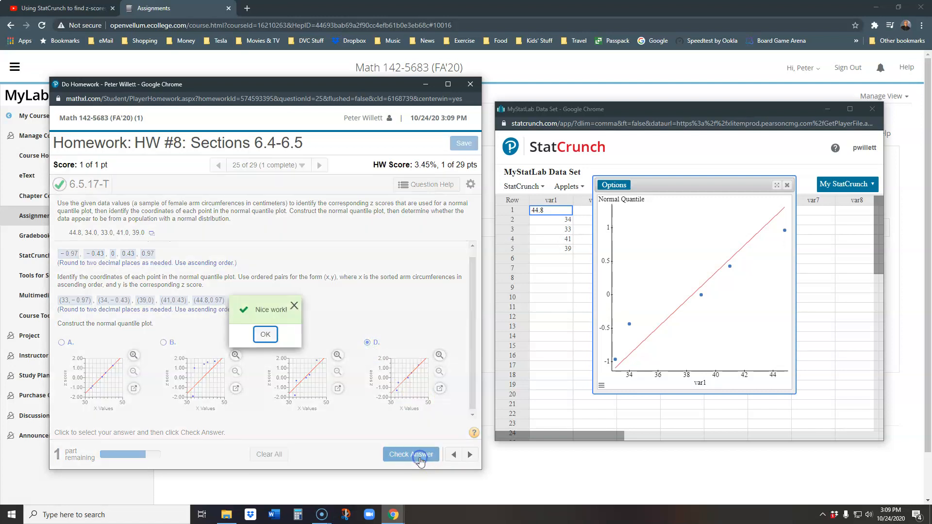
pyautogui.click(264, 336)
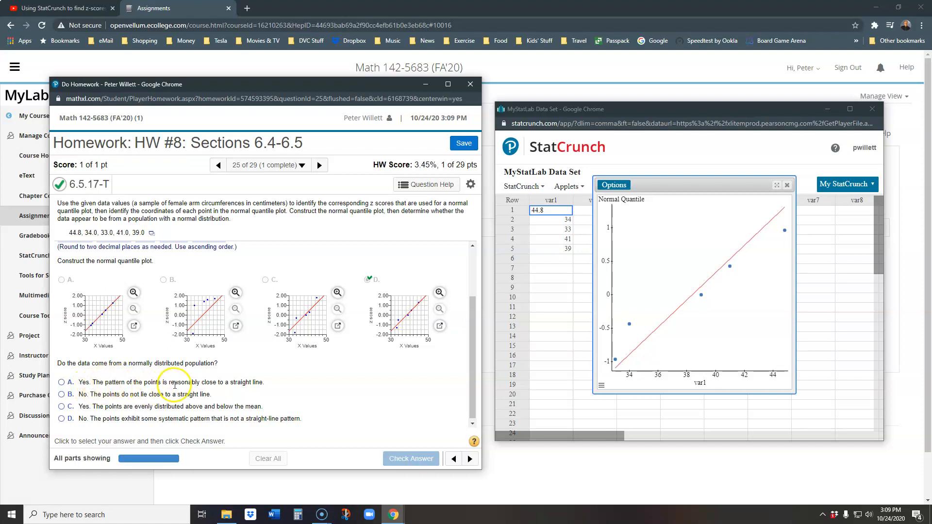
# Answer that the data are normally distributed because the points are reasonably close to a straight line, and check it
pyautogui.click(61, 382)
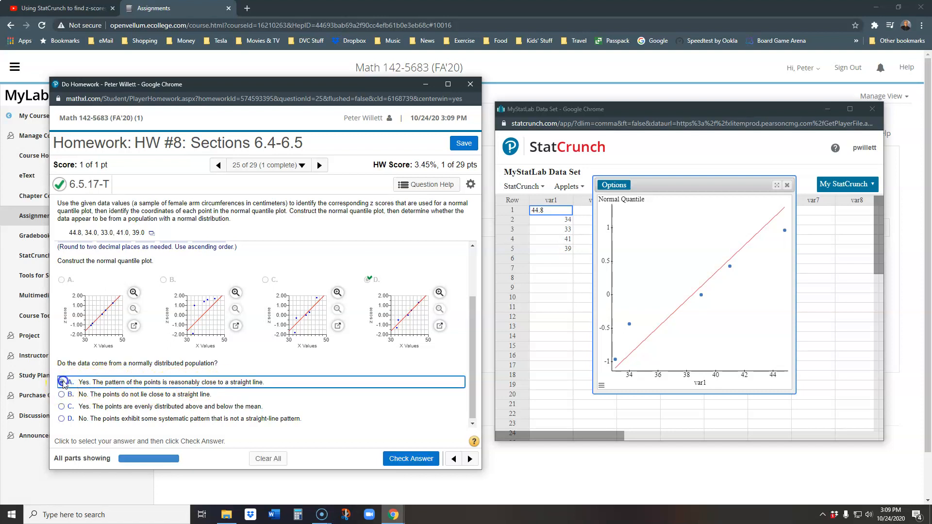
pyautogui.click(413, 458)
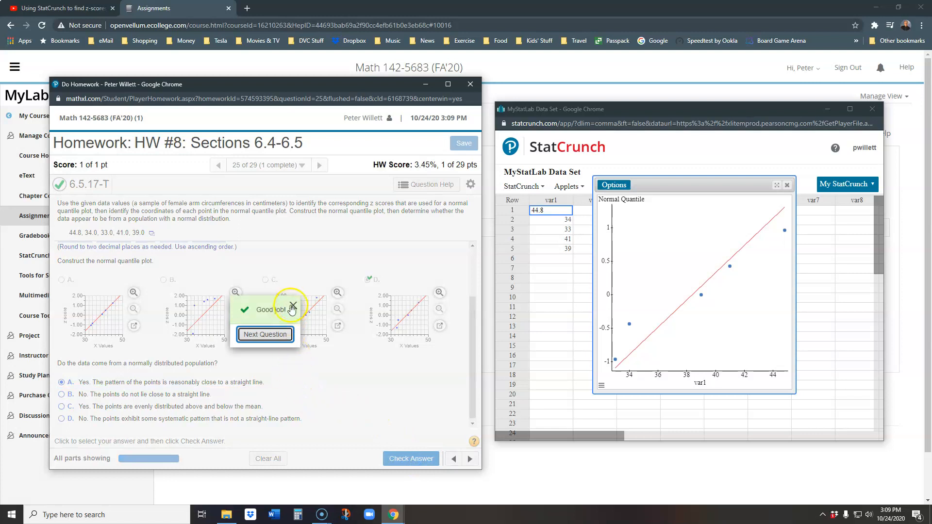
pyautogui.click(294, 306)
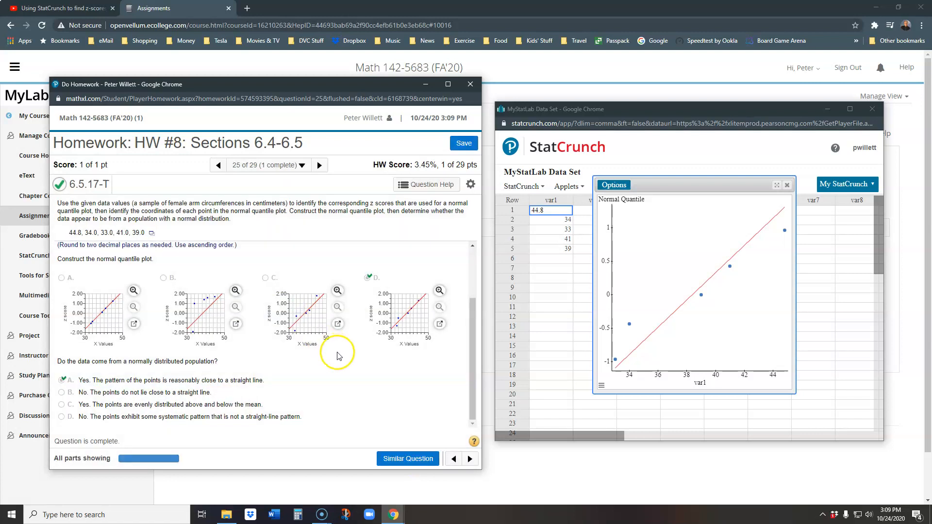